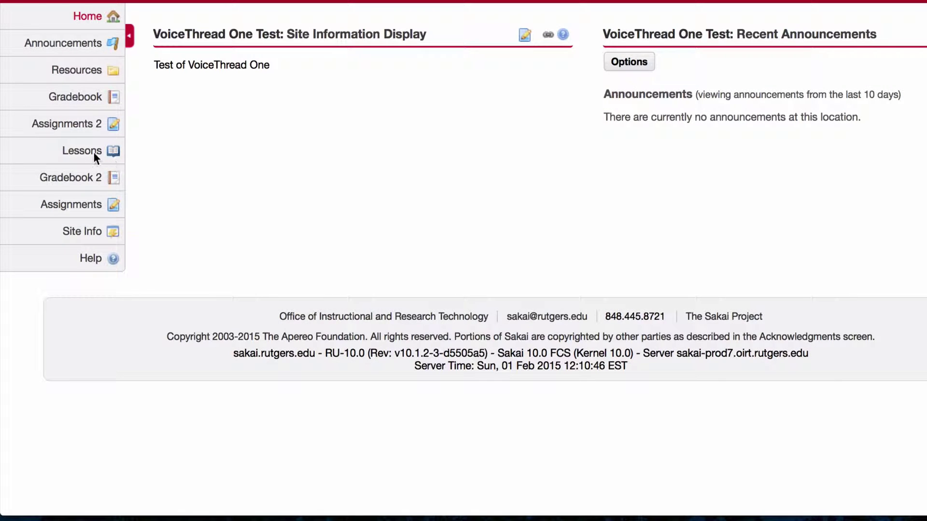
- Add a titled VoiceThread Assignments external tool item to Lessons, linked to Assignment #2
left_click(86, 151)
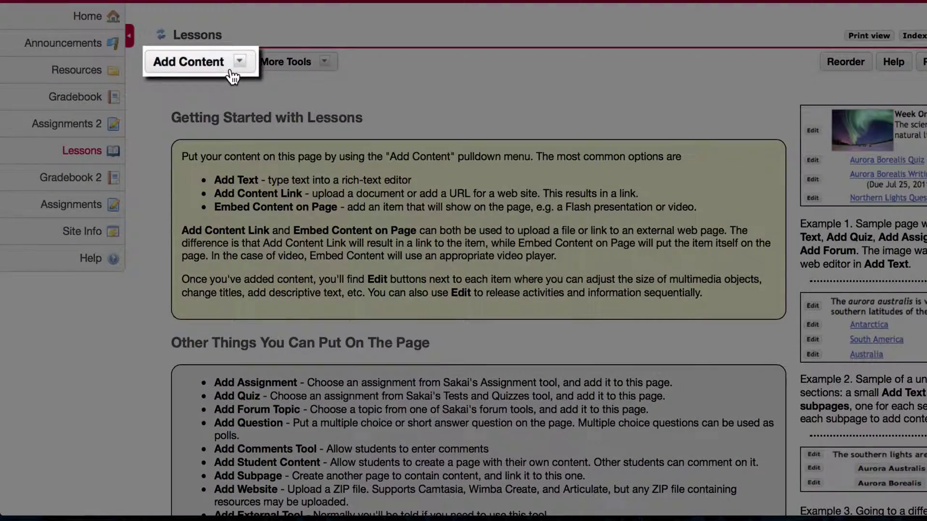
left_click(232, 63)
scroll(232, 143, "down", 2)
scroll(233, 143, "down", 4)
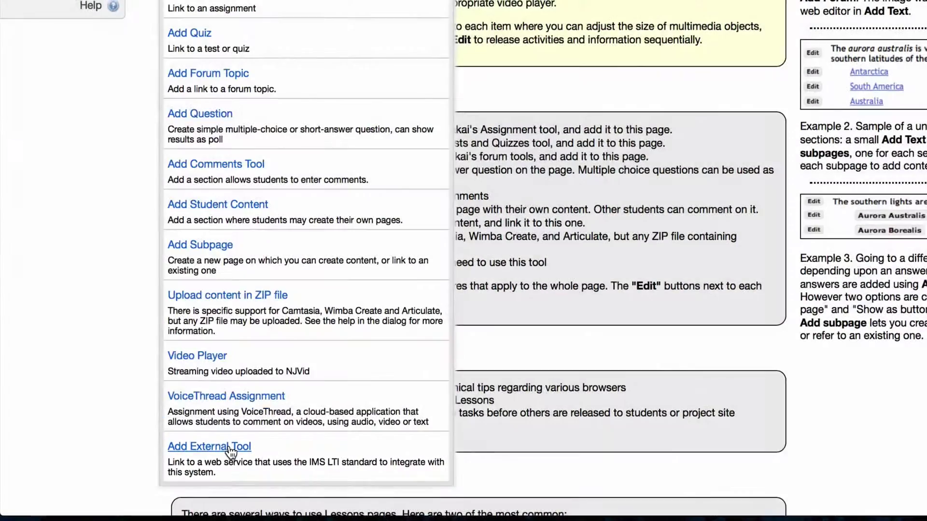
left_click(221, 448)
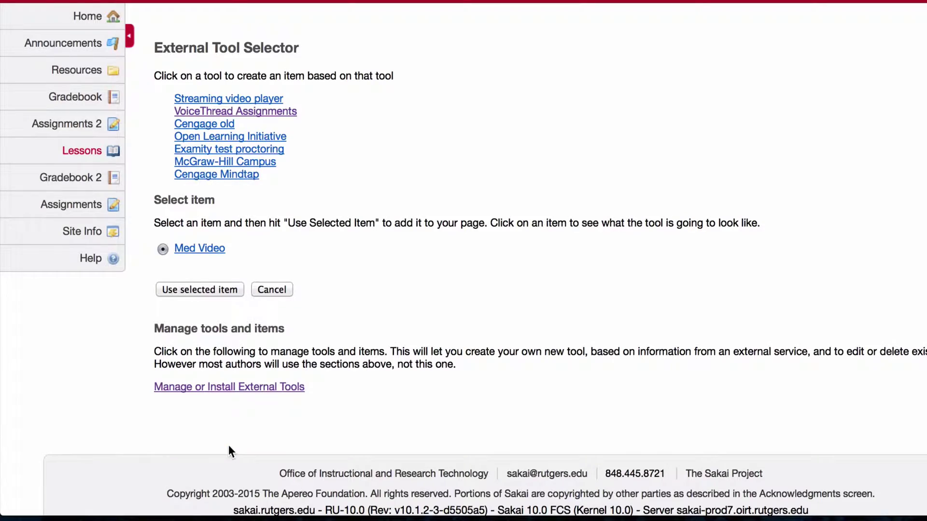
left_click(207, 113)
left_click(201, 158)
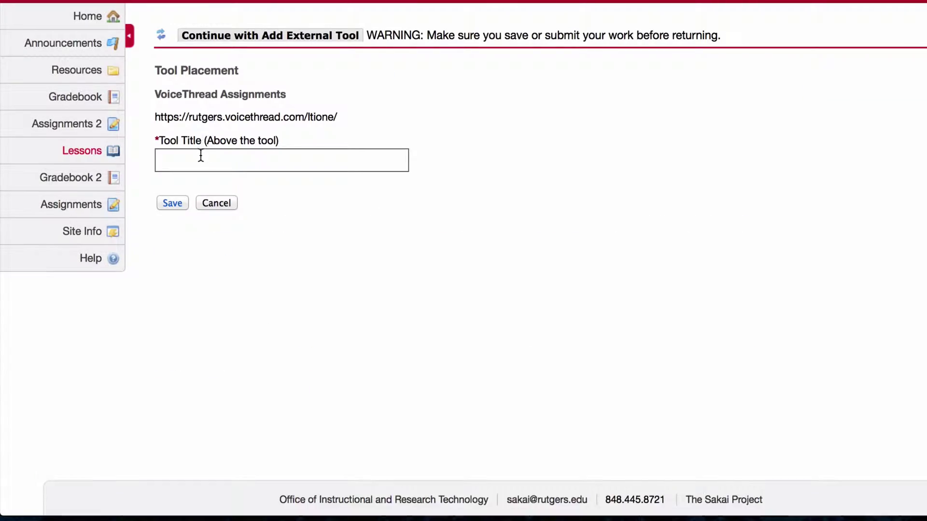
type("A")
type("ssign")
type("ment #2")
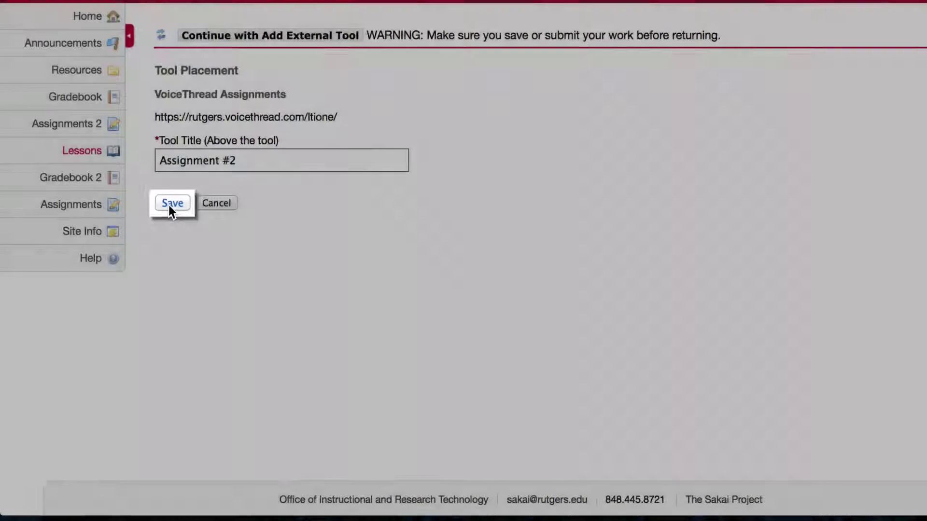
left_click(171, 203)
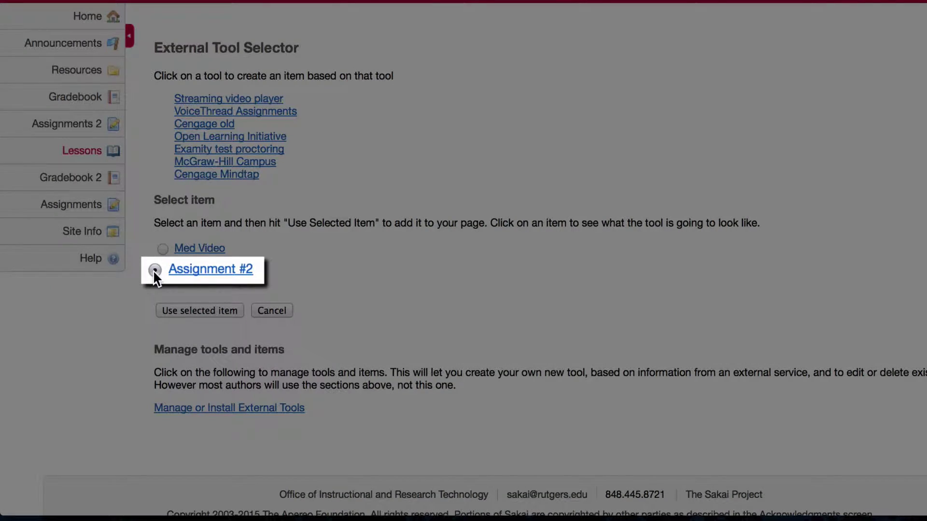
left_click(154, 270)
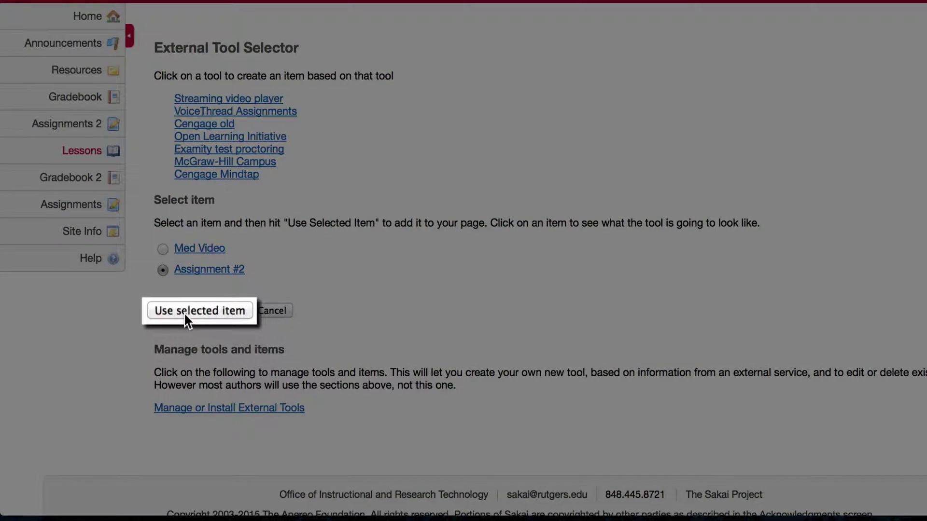
left_click(187, 314)
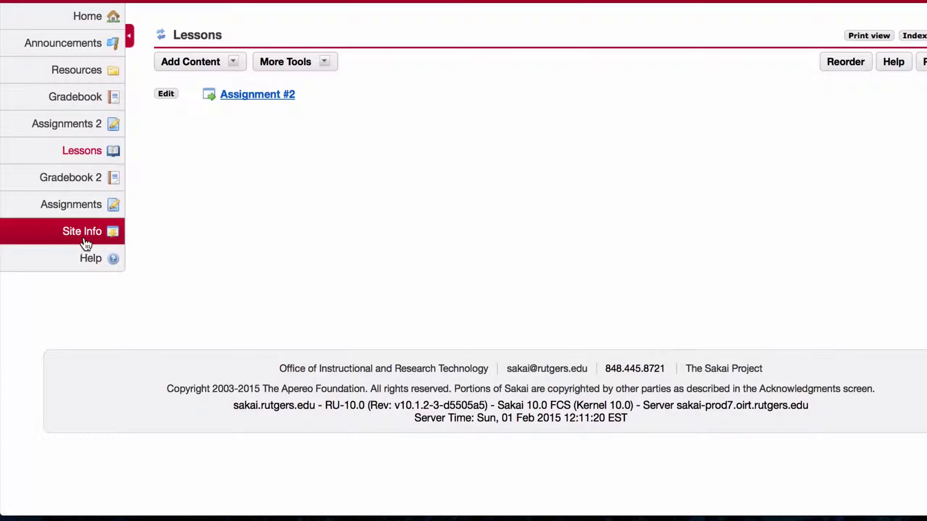
- Enable the VoiceThread Assignments LTI plugin tool in the site's tool settings
left_click(83, 239)
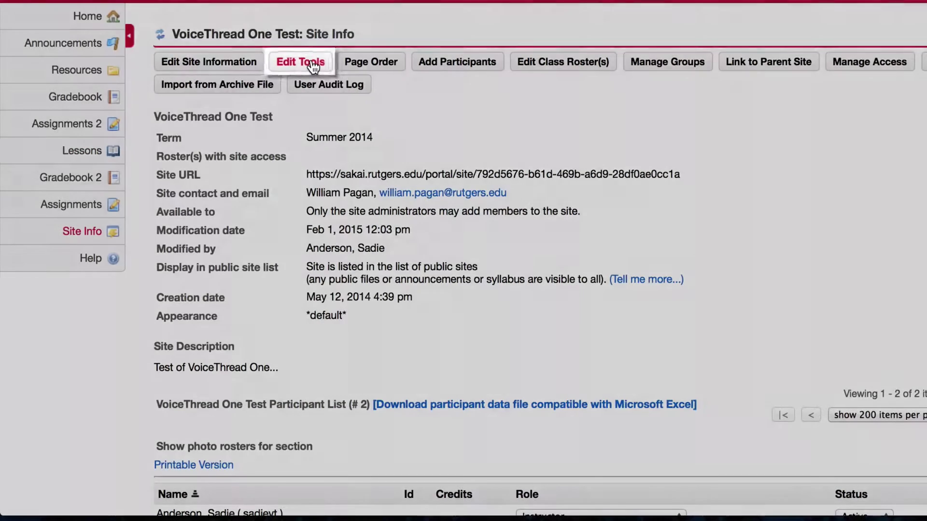
left_click(306, 63)
scroll(202, 162, "down", 10)
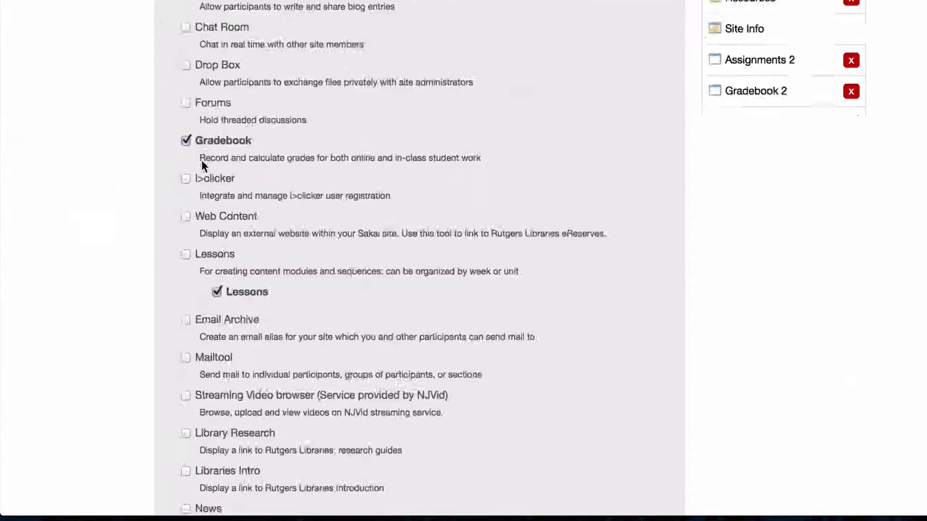
scroll(201, 162, "down", 15)
scroll(201, 162, "down", 5)
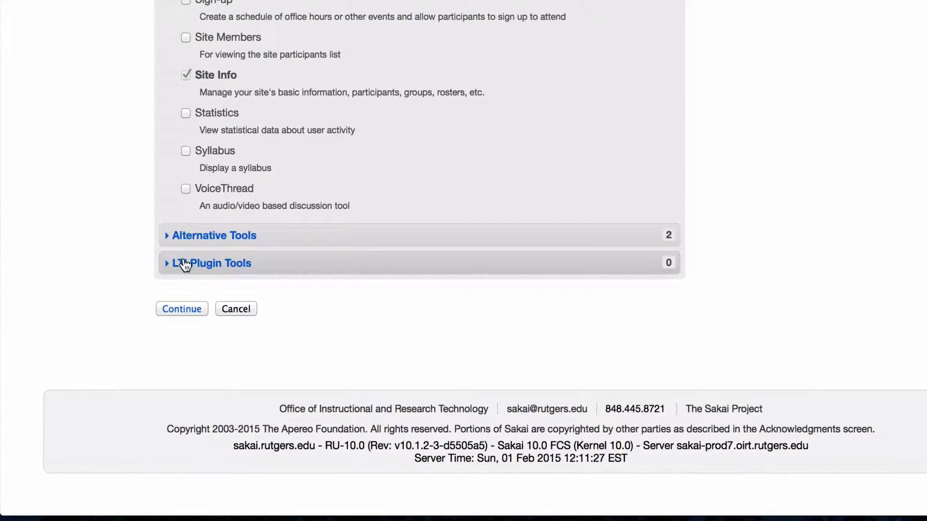
left_click(183, 262)
scroll(176, 268, "down", 3)
scroll(177, 261, "down", 4)
scroll(177, 261, "down", 3)
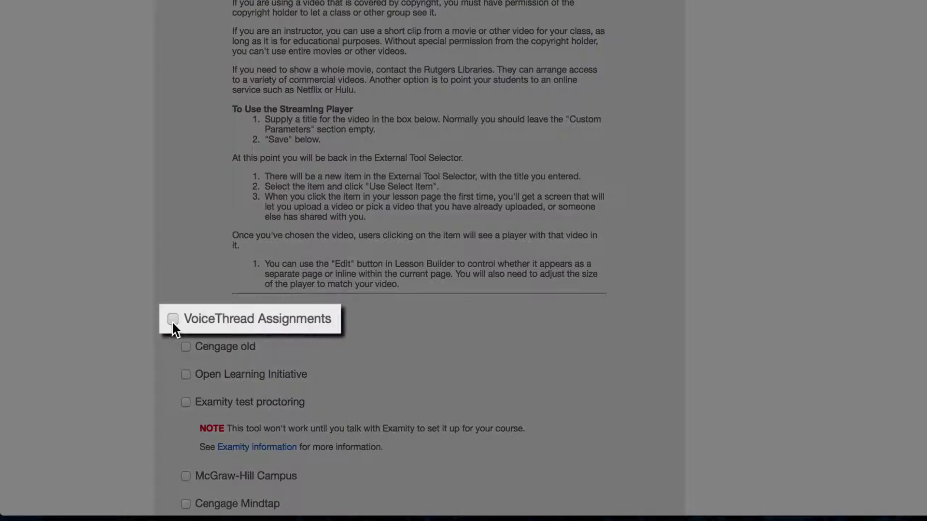
left_click(173, 319)
scroll(157, 319, "down", 3)
scroll(157, 317, "down", 2)
scroll(157, 316, "down", 1)
left_click(180, 302)
left_click(183, 209)
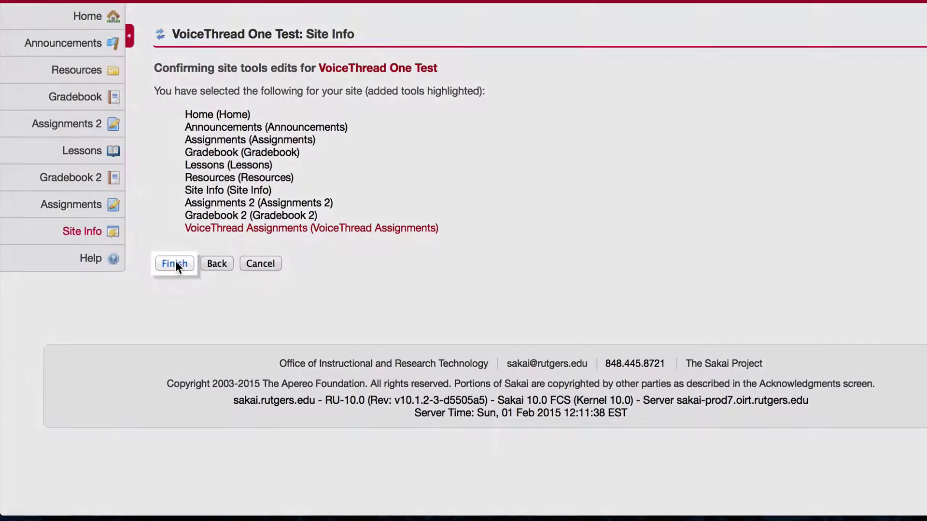
left_click(176, 262)
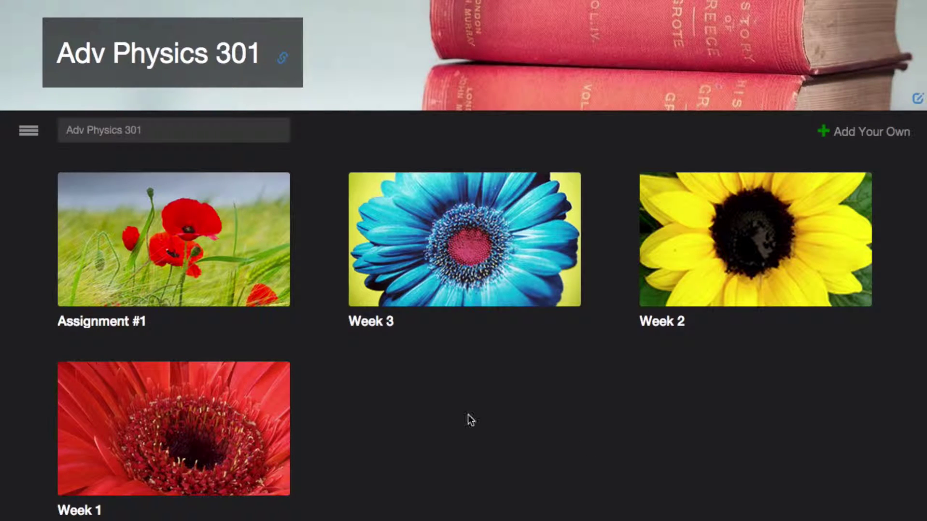
mouse_move(173, 239)
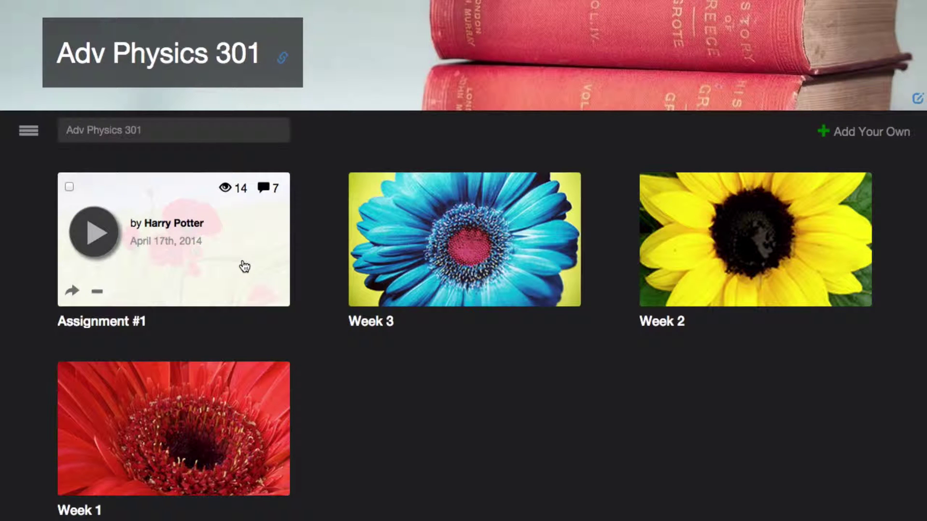
- Try Add Your Own, cancel the share dialog, then use the course filter and options menu
left_click(901, 141)
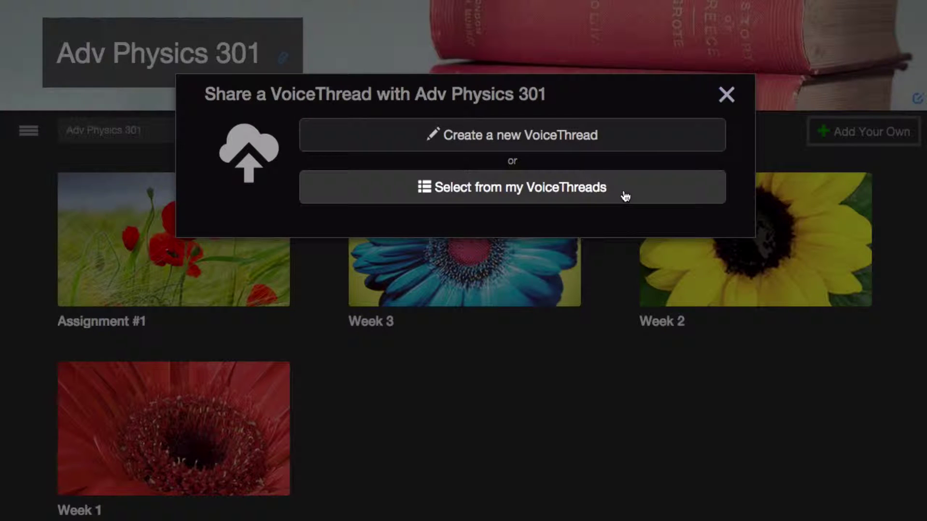
left_click(727, 95)
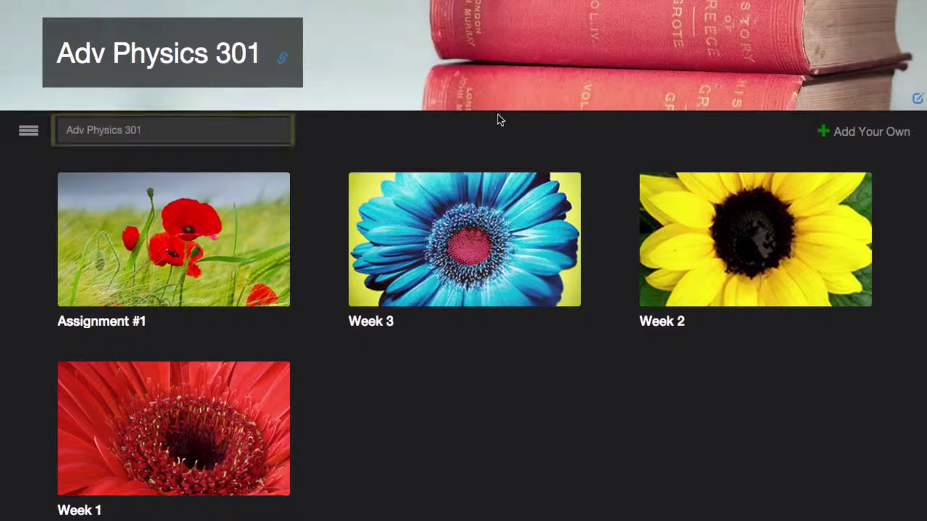
left_click(193, 129)
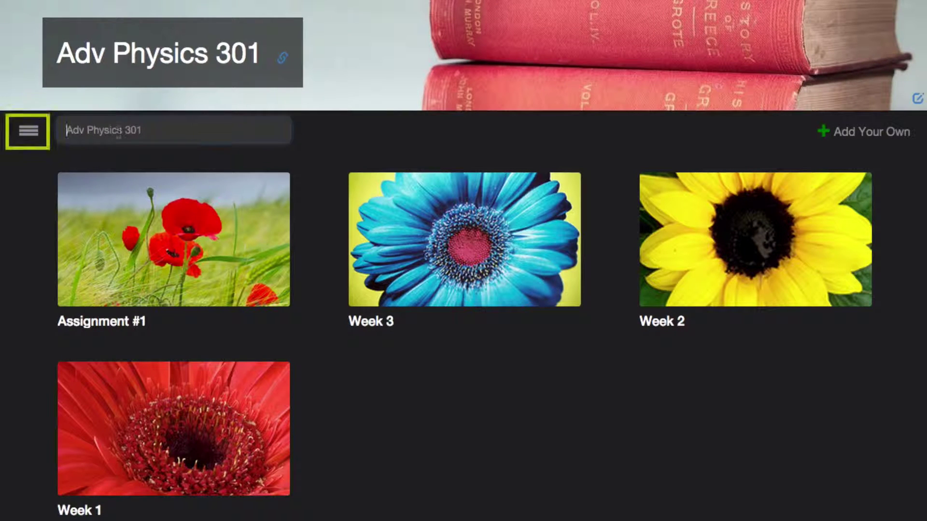
left_click(29, 132)
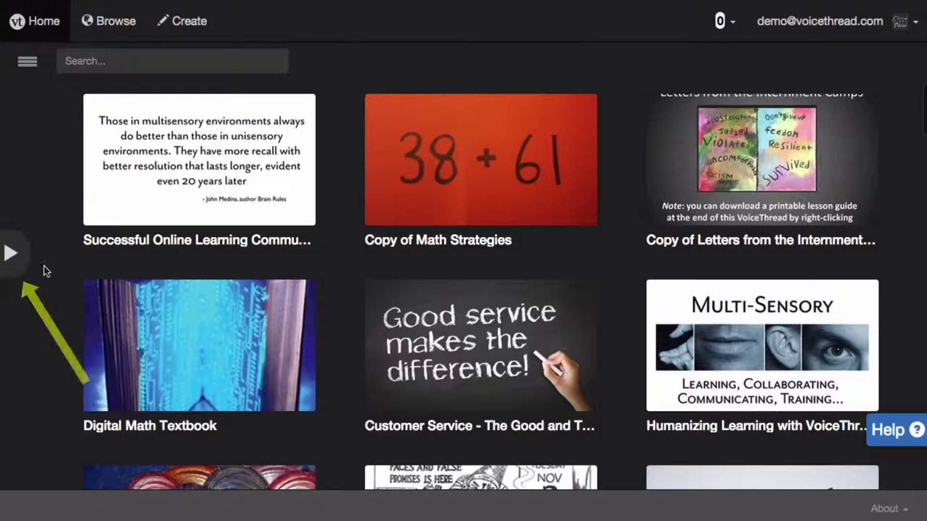
left_click(16, 264)
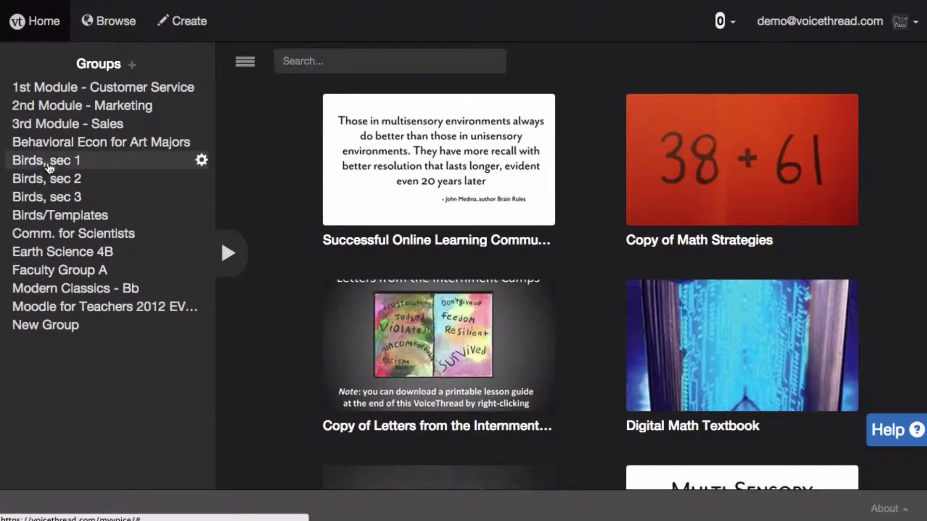
left_click(48, 146)
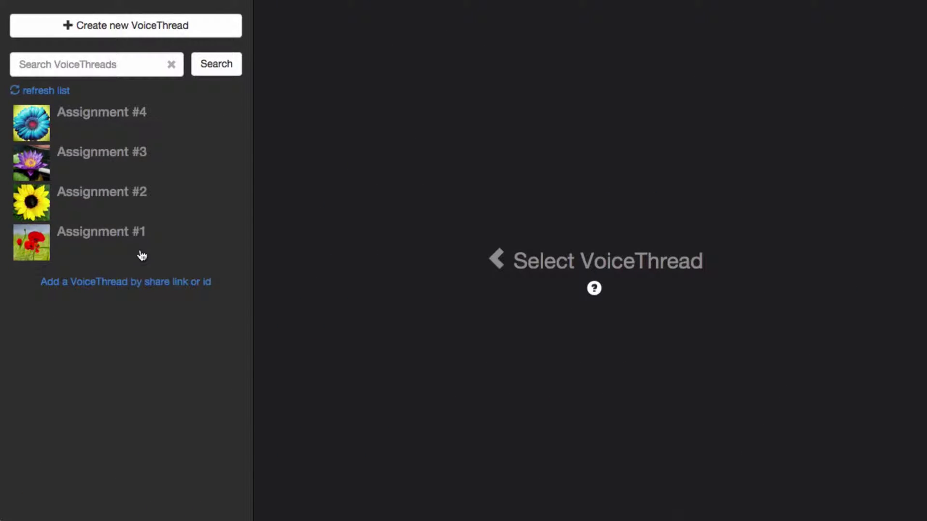
- Preview Assignment #1 in Assignment Builder, then start a new VoiceThread
left_click(32, 248)
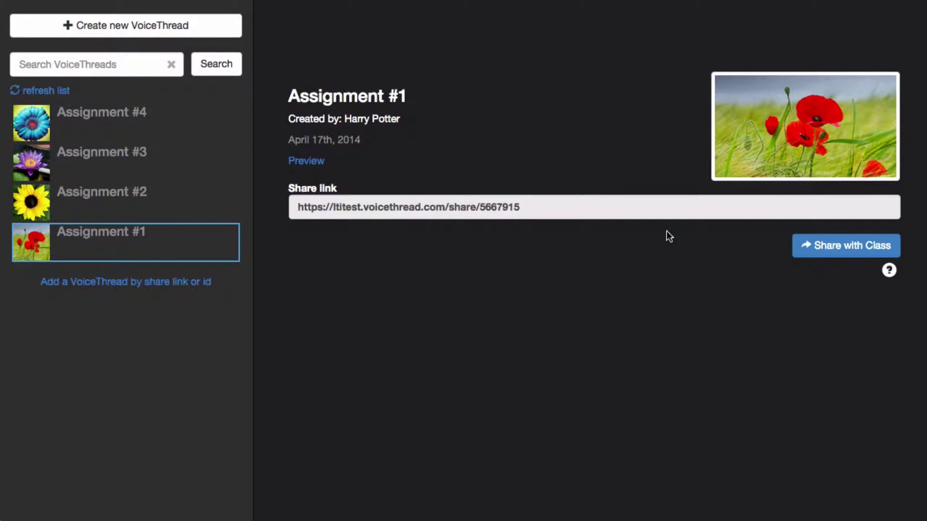
left_click(194, 32)
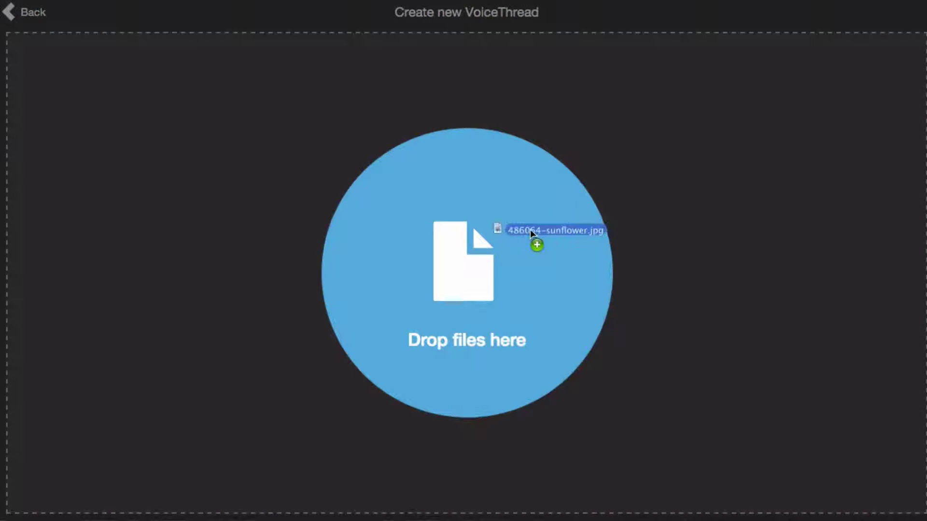
- Create thread Assignment #5 from sunflower.jpg, then preview and close it in the Comment player
left_click_drag(728, 191, 530, 231)
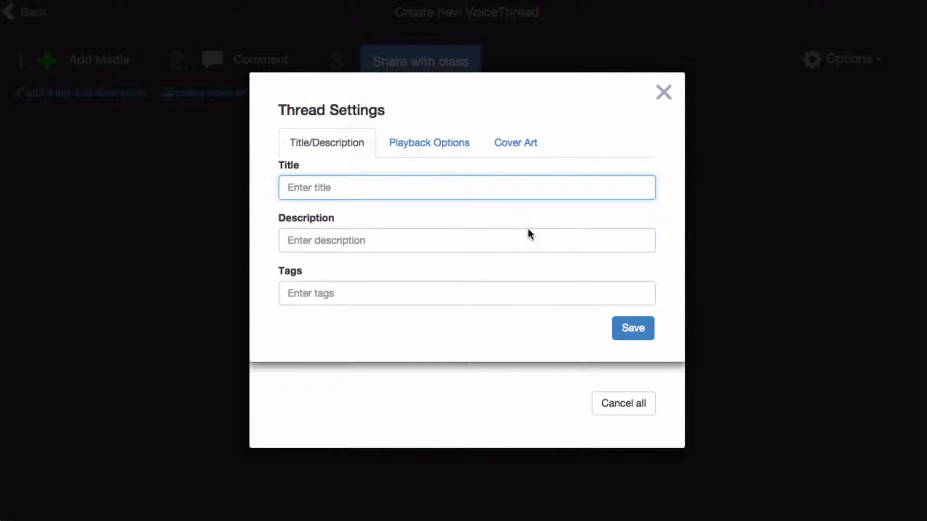
type("Assignment #5")
left_click(632, 330)
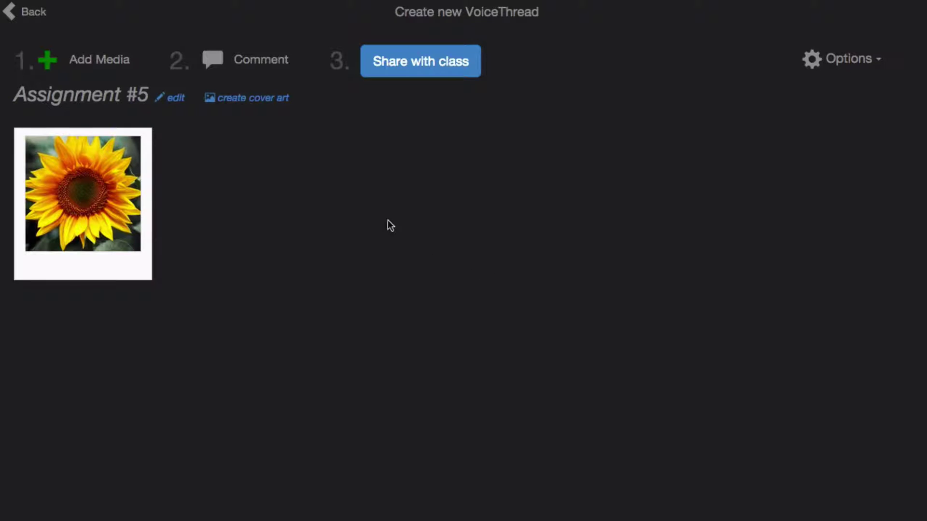
left_click(247, 73)
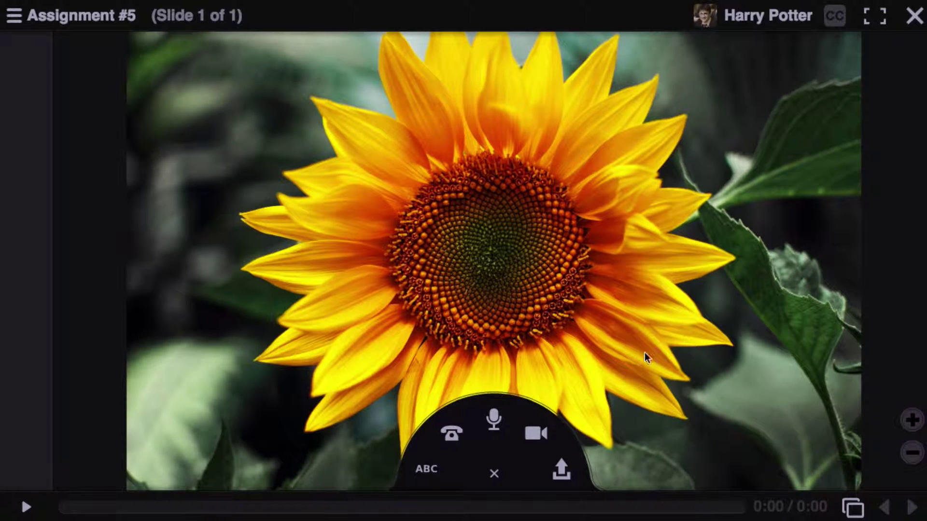
left_click(914, 17)
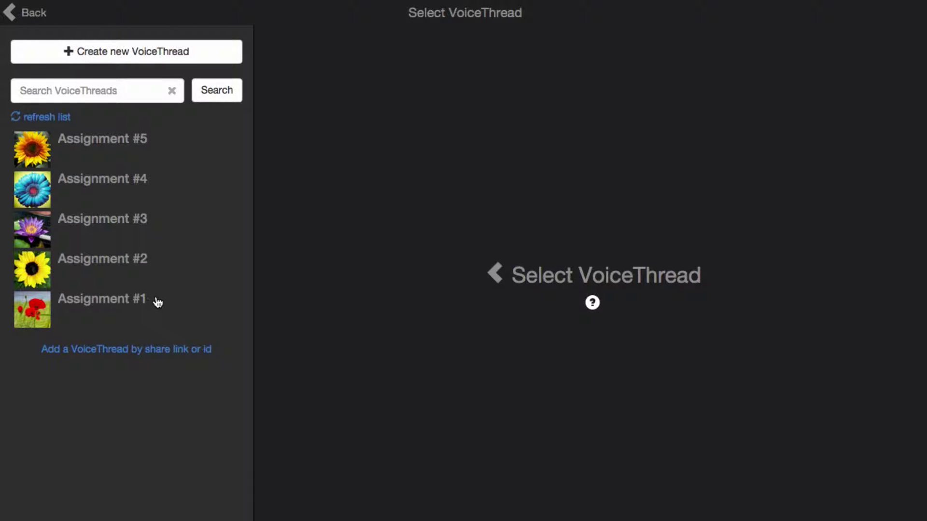
- Choose Assignment #1, write the photo-composition description, and require 2 comments
left_click(94, 309)
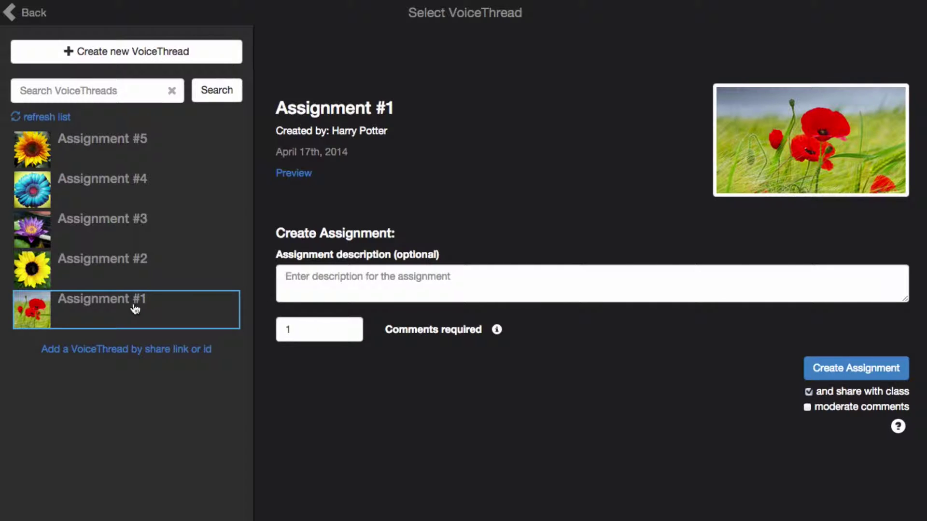
left_click(300, 282)
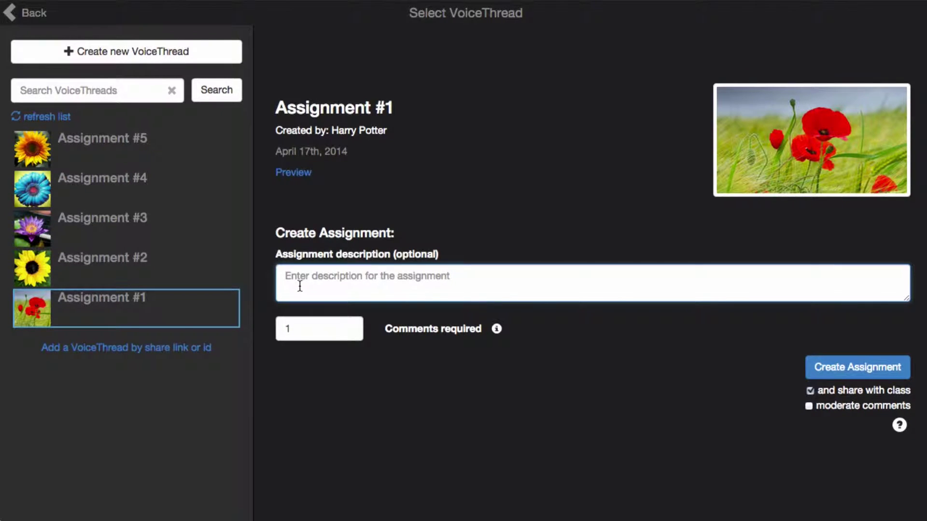
type("Record 2 comments telling me how you would have changed the composition of this photograph.")
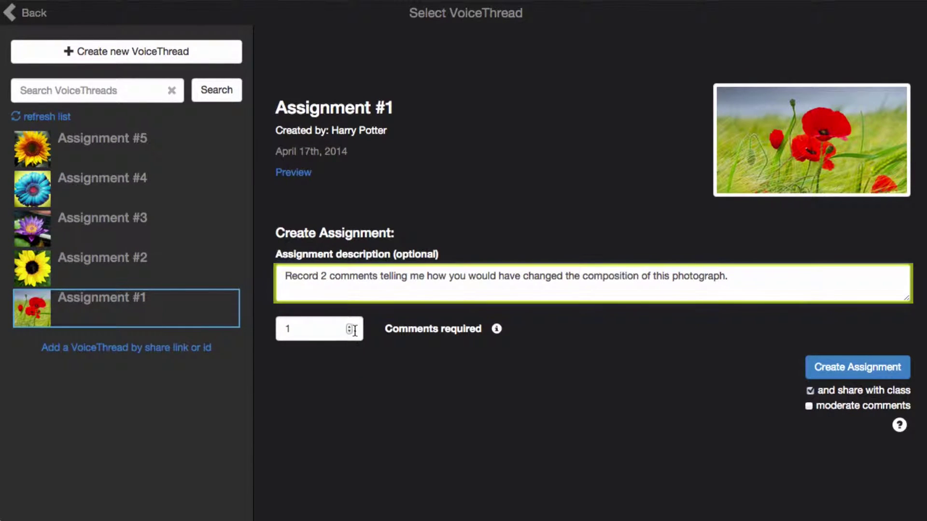
left_click(350, 325)
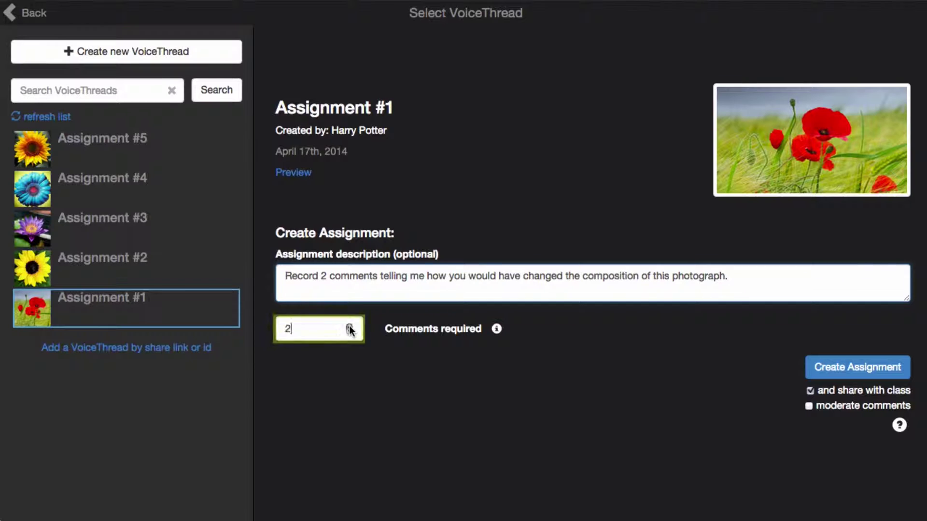
left_click(358, 367)
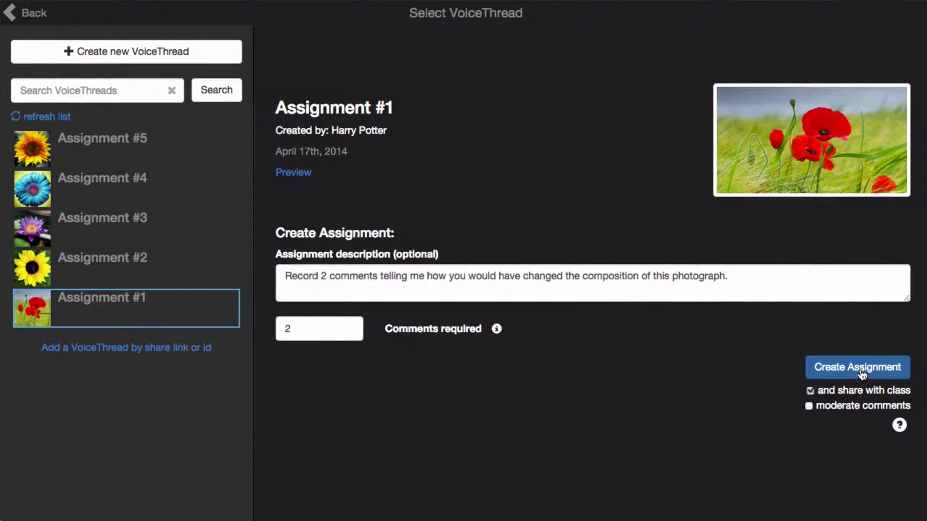
- Build thread Assignment #6 from the sunflower photo, preview it, and begin its assignment setup
left_click(162, 55)
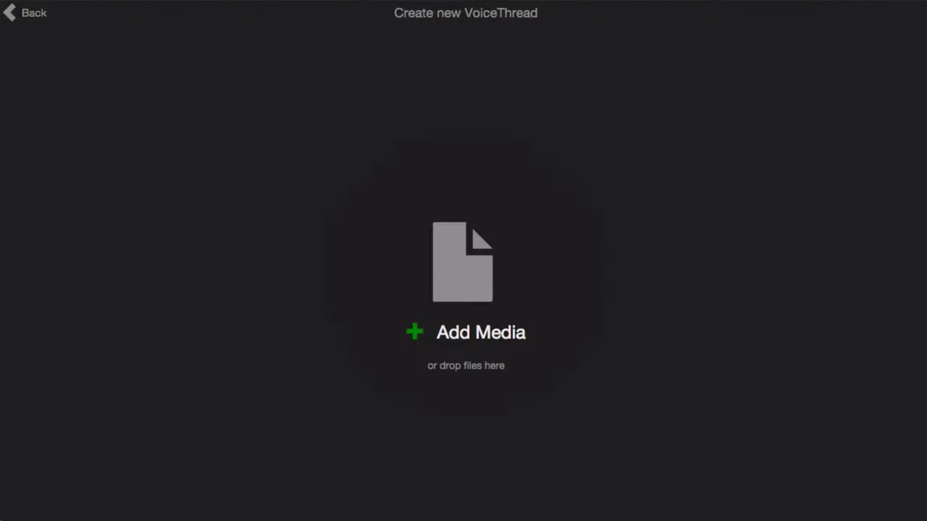
left_click_drag(583, 227, 554, 254)
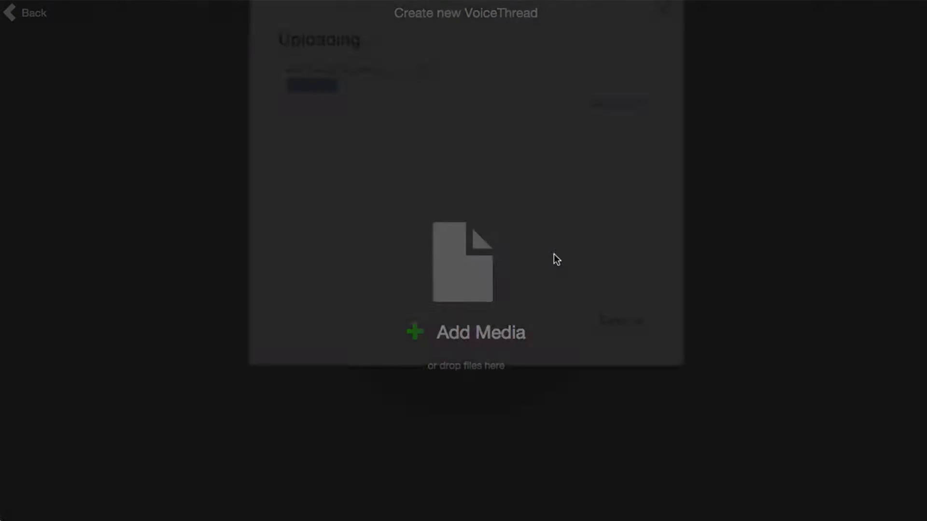
type("Assignment ")
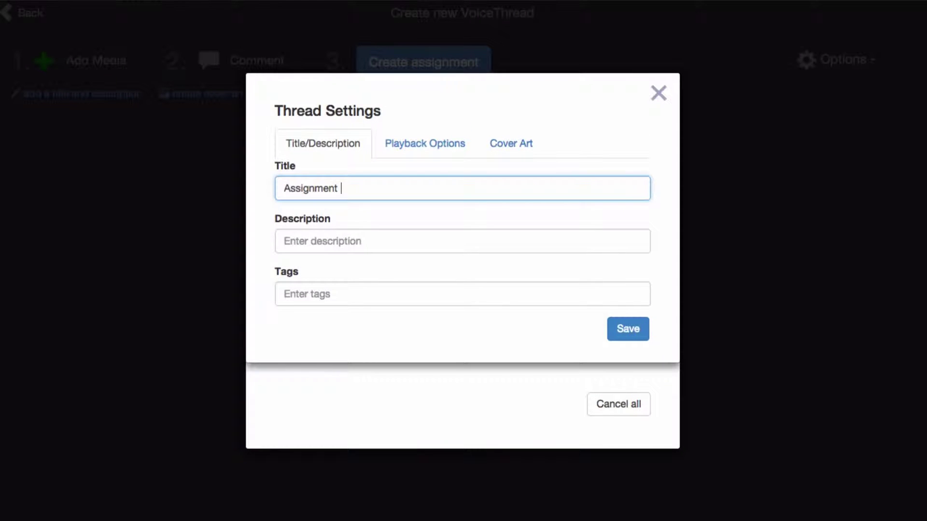
type("#6")
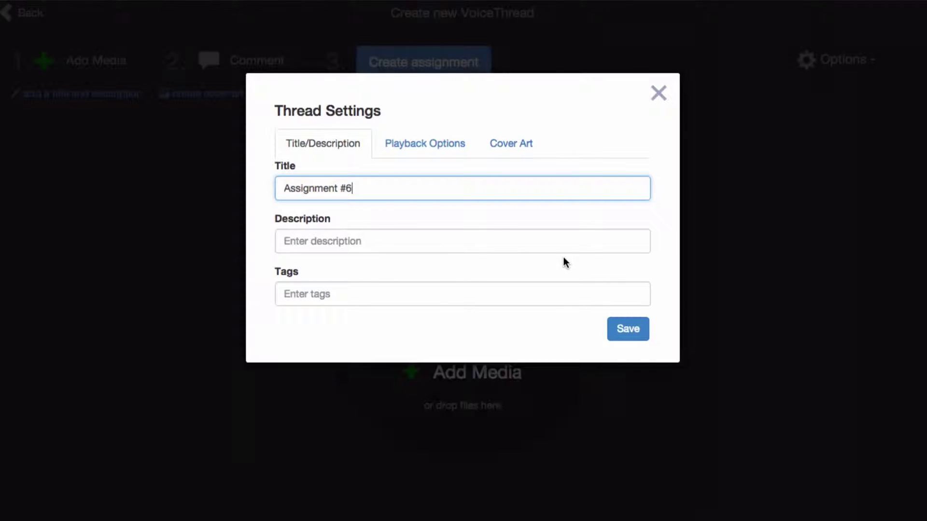
left_click(630, 329)
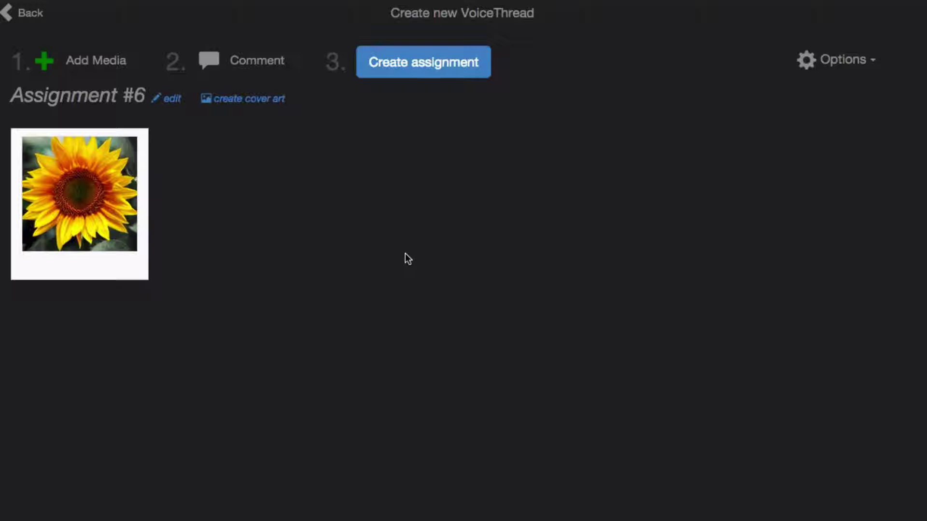
left_click(249, 66)
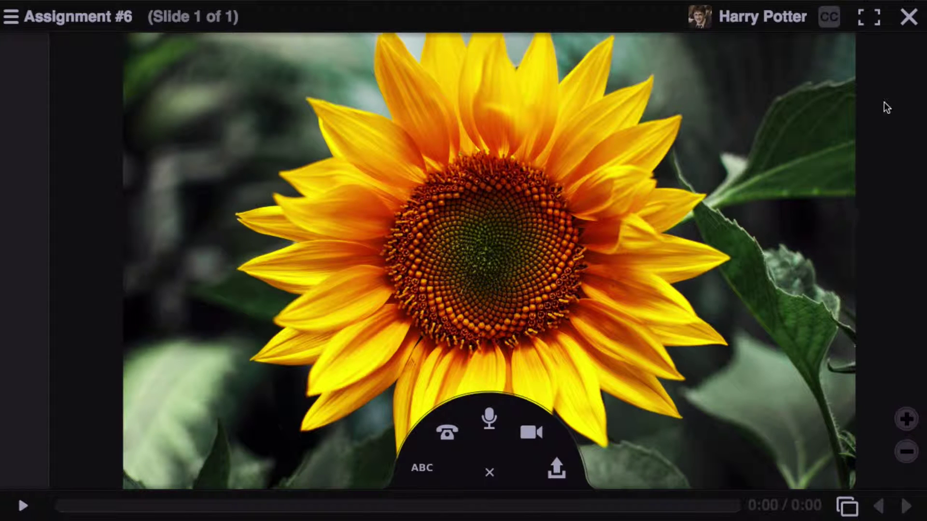
left_click(909, 17)
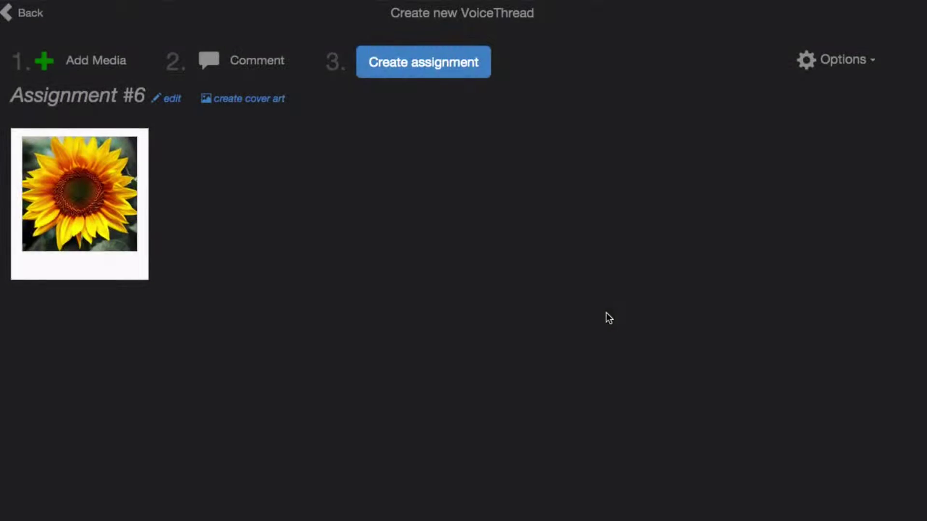
left_click(403, 72)
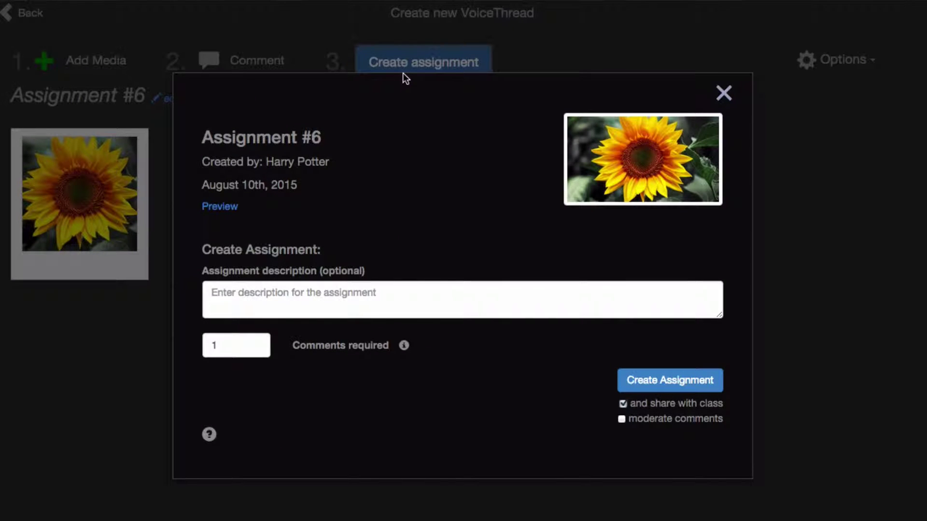
- Write the sunflower composition description and set Comments required to 2
left_click(357, 302)
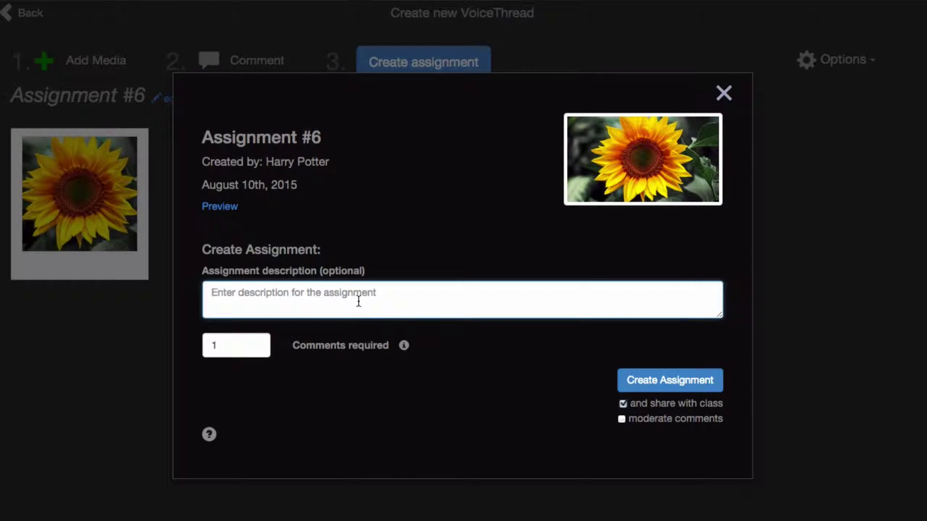
type("Record 2 comments telling me how you would have changed the composition of this photograph.")
left_click(238, 346)
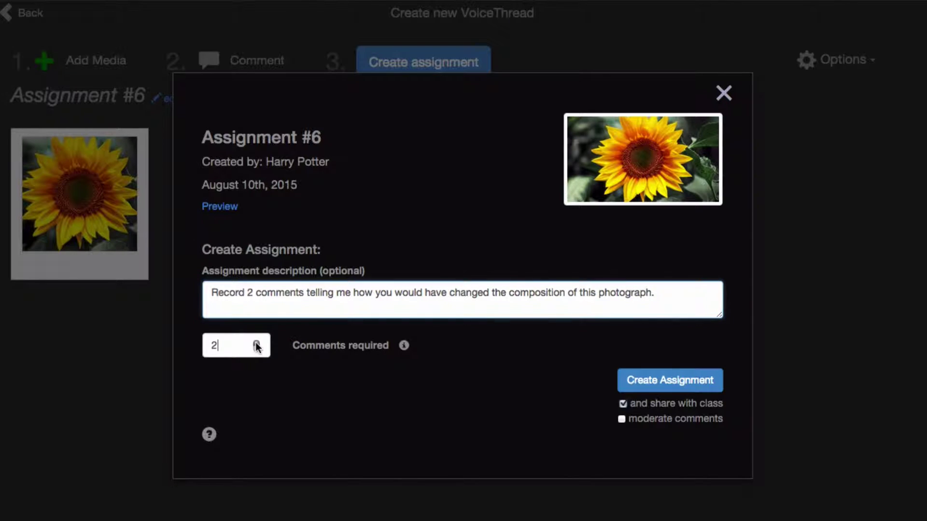
left_click(255, 343)
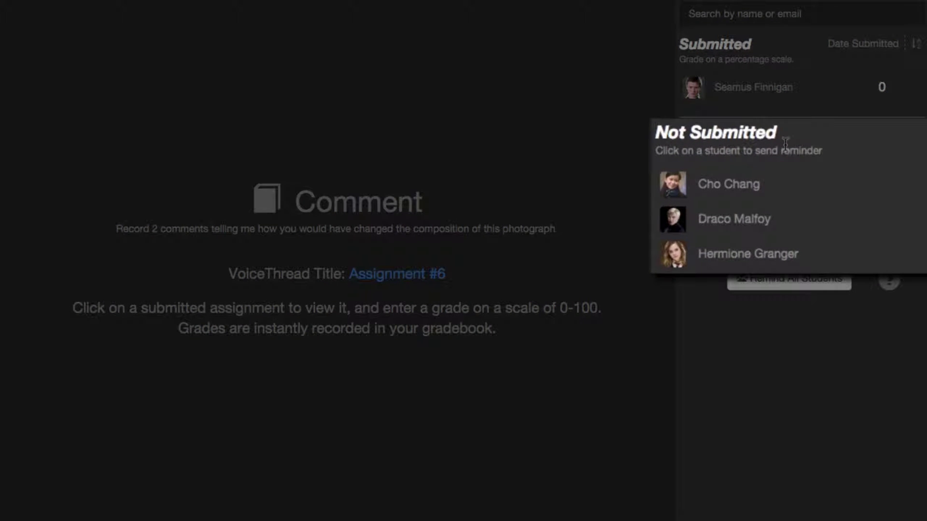
mouse_move(740, 186)
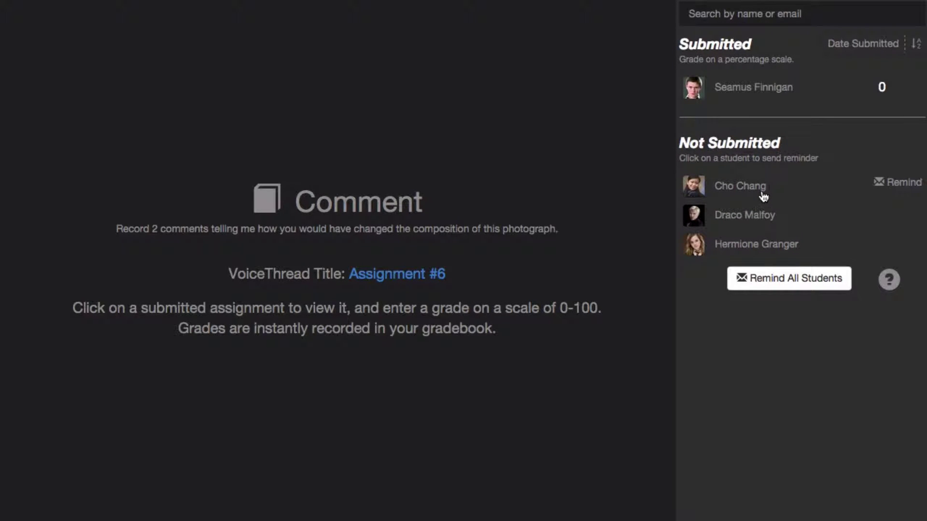
- Send a reminder email to a student who hasn't submitted Assignment #6
left_click(905, 190)
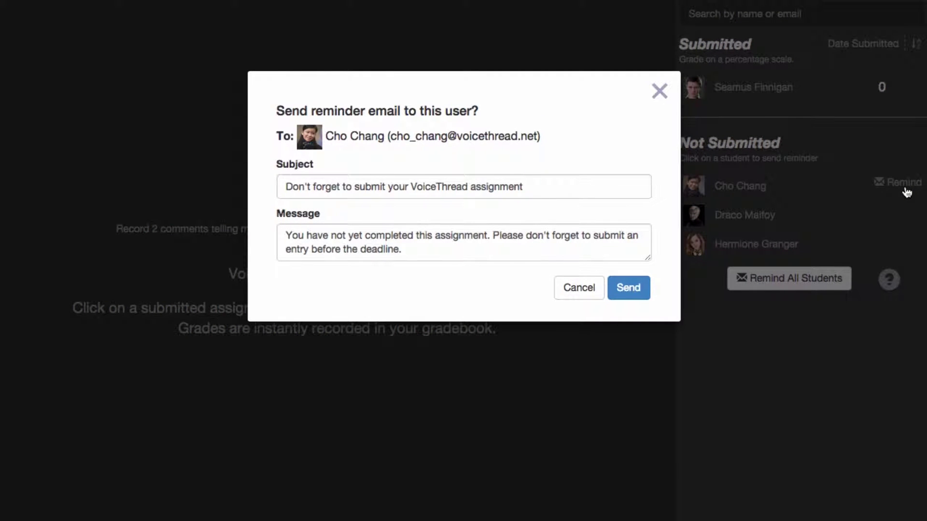
left_click(658, 91)
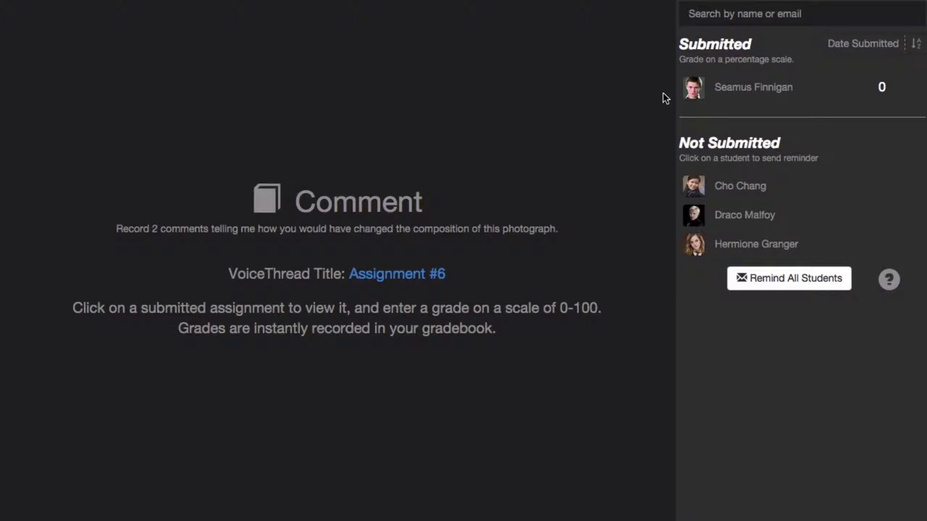
- Play Seamus Finnigan's two submitted comments and enter a grade of 90
left_click(741, 91)
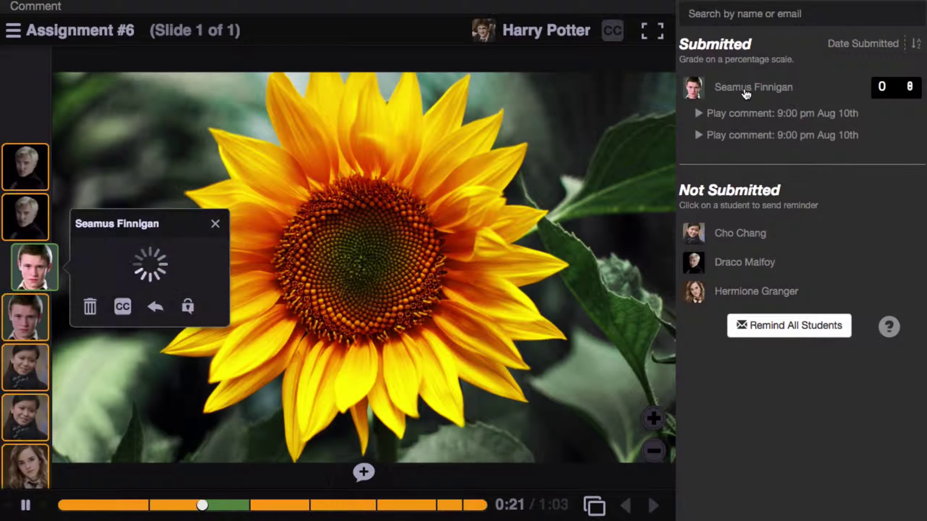
left_click(740, 135)
left_click(740, 116)
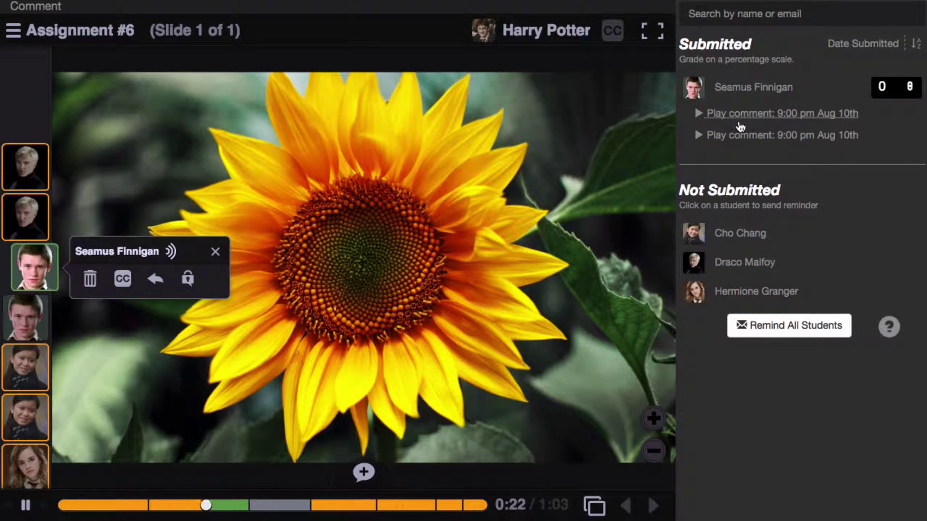
left_click(736, 143)
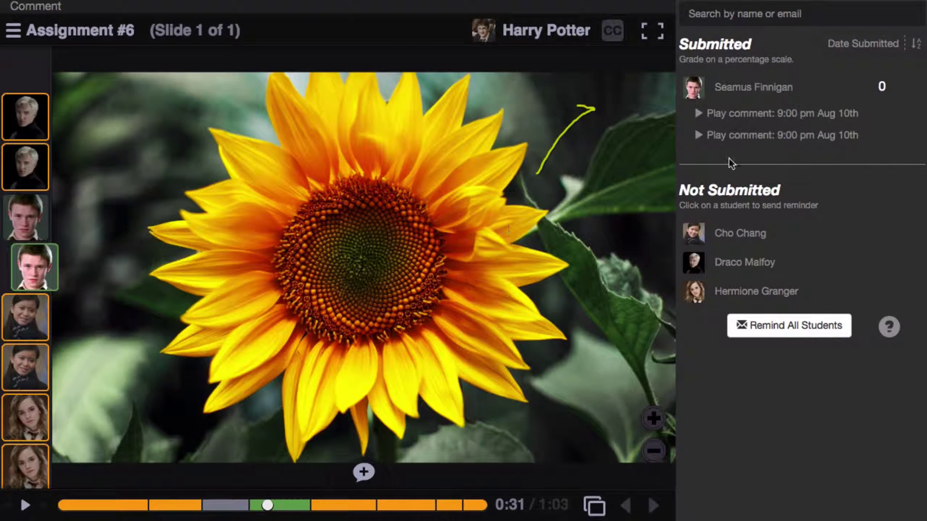
left_click(880, 87)
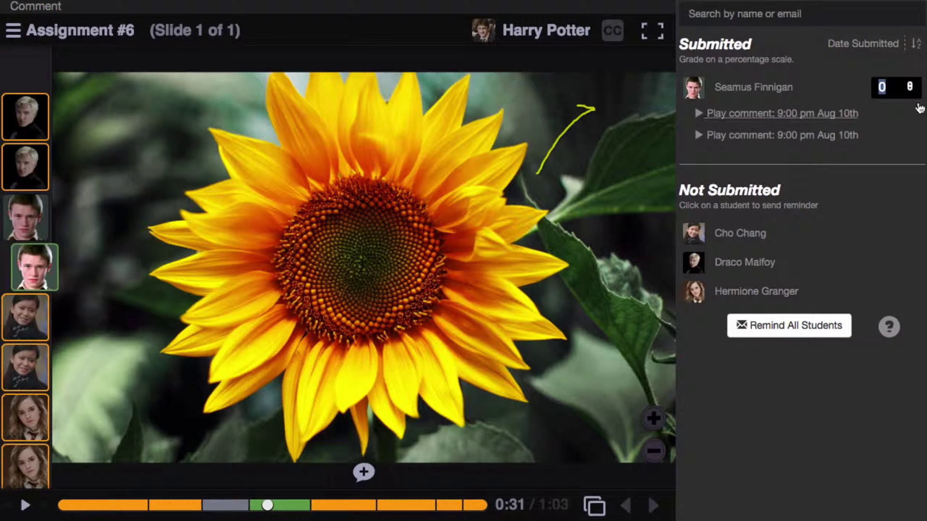
type("90")
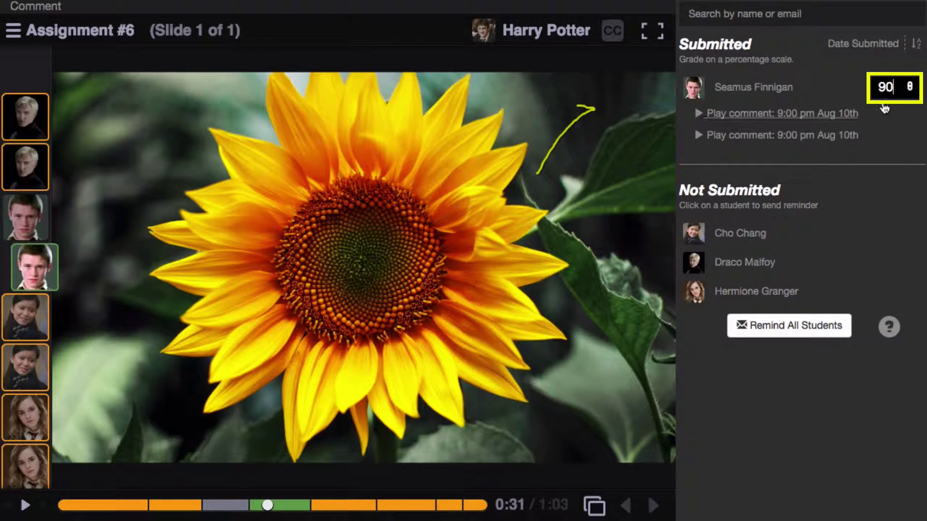